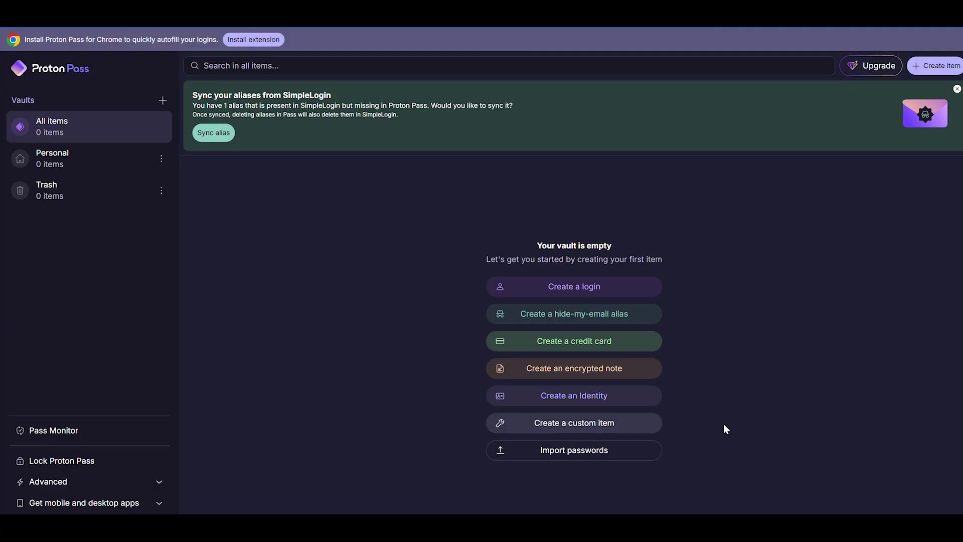
Open the password import settings and choose KeePass as the password manager to import from
{"action": "left_click", "coordinate": [588, 457]}
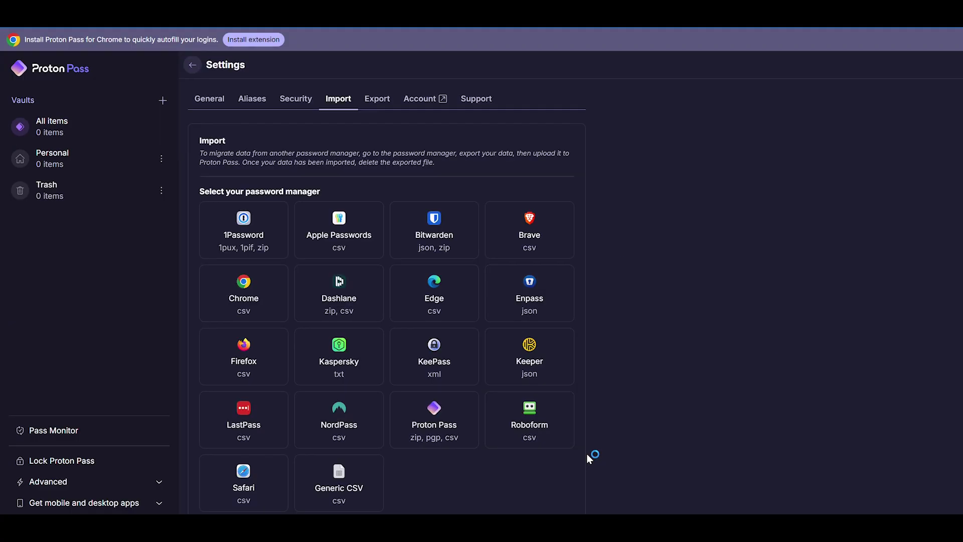
{"action": "scroll", "coordinate": [648, 381], "scroll_direction": "down", "scroll_amount": 1}
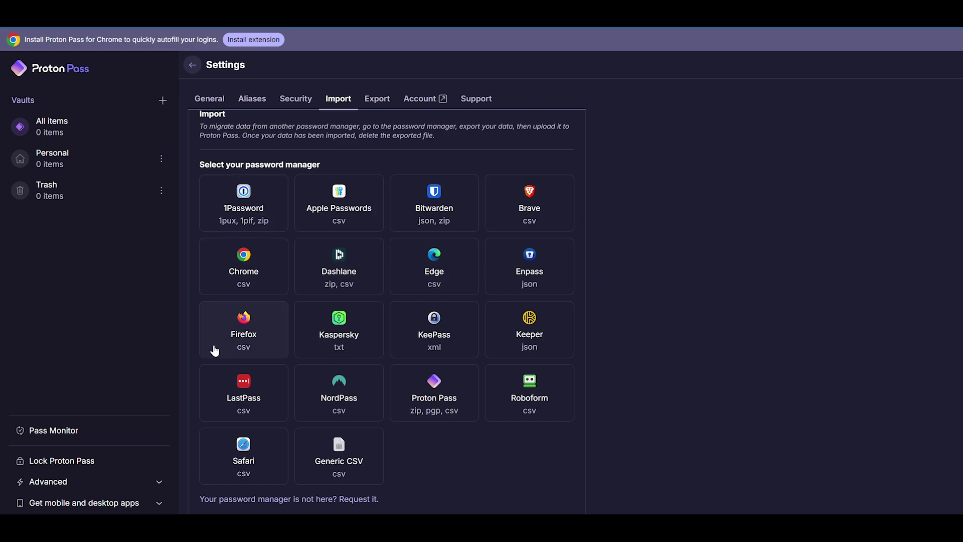
{"action": "left_click", "coordinate": [452, 329]}
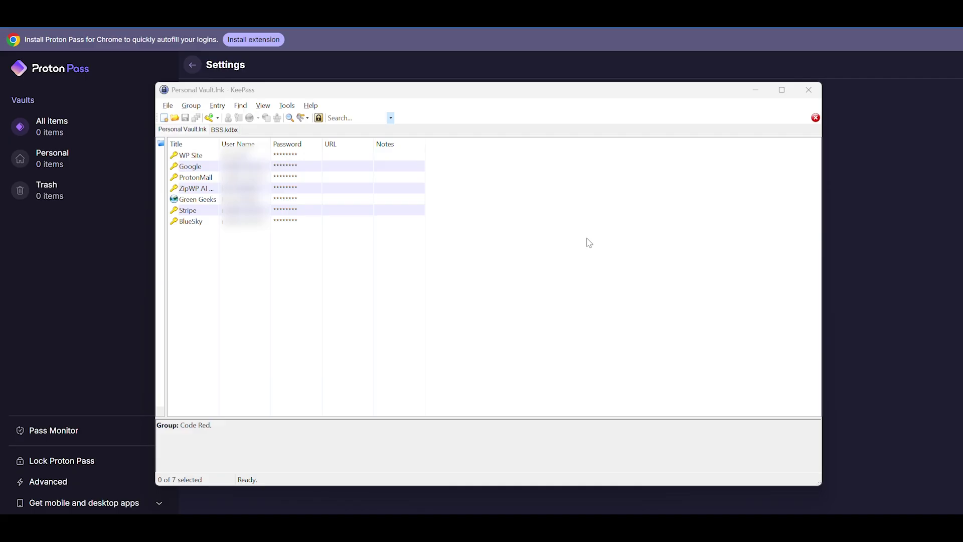
{"action": "left_click", "coordinate": [809, 90]}
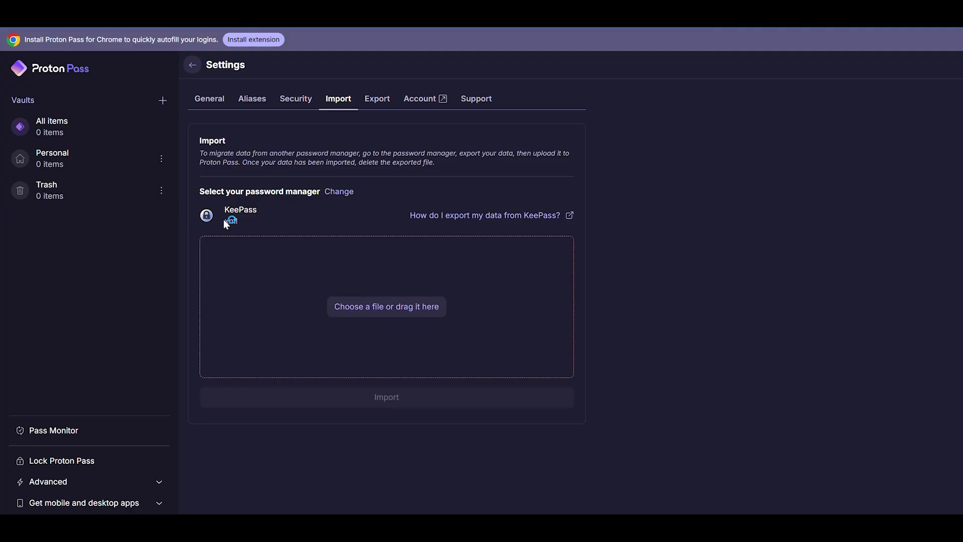
Open the guide on exporting data from KeePass and read its KeePass export instructions
{"action": "left_click_drag", "start_coordinate": [225, 219], "coordinate": [242, 217]}
{"action": "left_click", "coordinate": [589, 224]}
{"action": "left_click", "coordinate": [501, 216]}
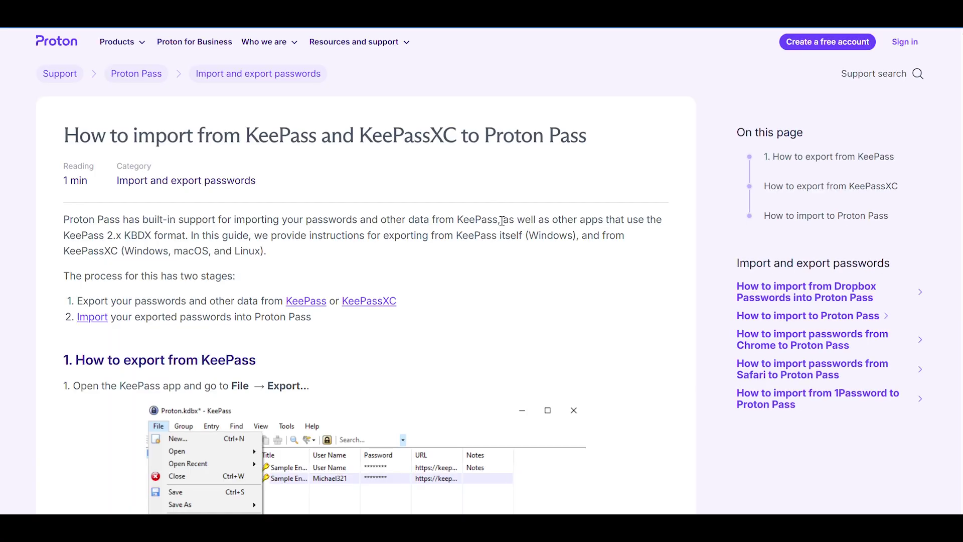
{"action": "scroll", "coordinate": [657, 198], "scroll_direction": "down", "scroll_amount": 2}
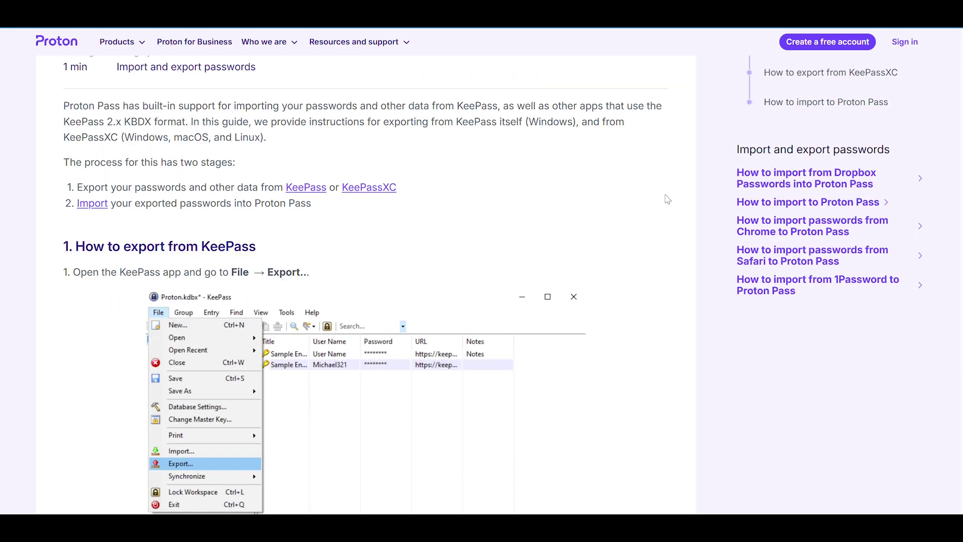
{"action": "scroll", "coordinate": [645, 182], "scroll_direction": "down", "scroll_amount": 1}
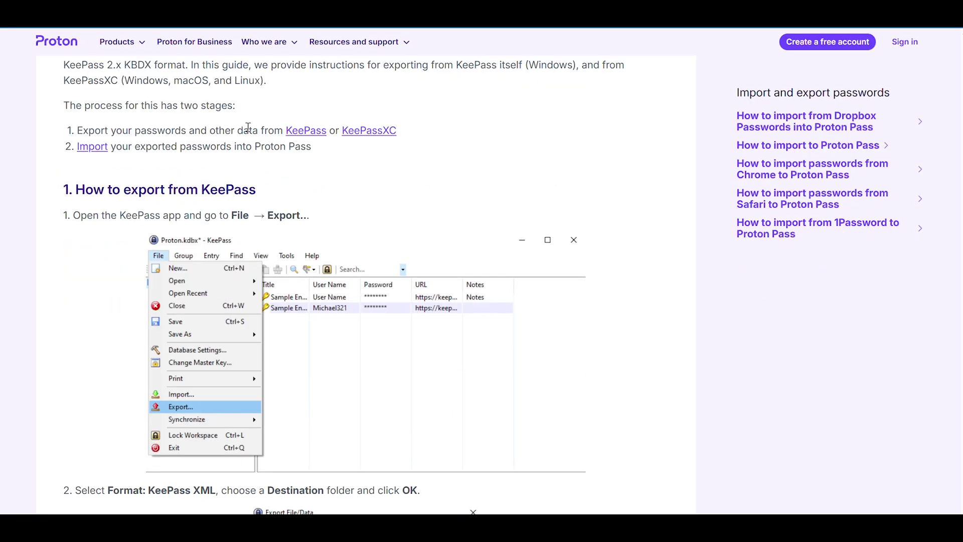
{"action": "scroll", "coordinate": [637, 200], "scroll_direction": "down", "scroll_amount": 2}
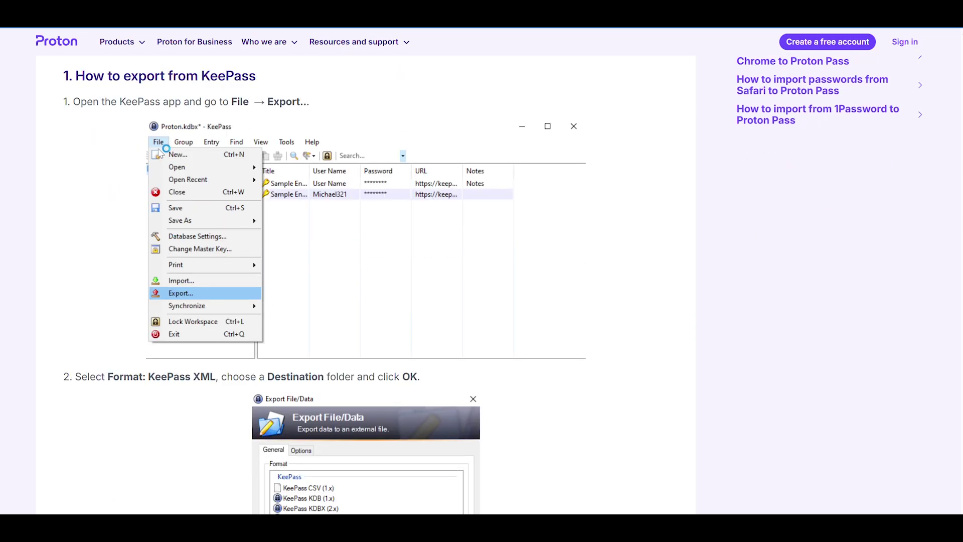
{"action": "scroll", "coordinate": [522, 291], "scroll_direction": "down", "scroll_amount": 4}
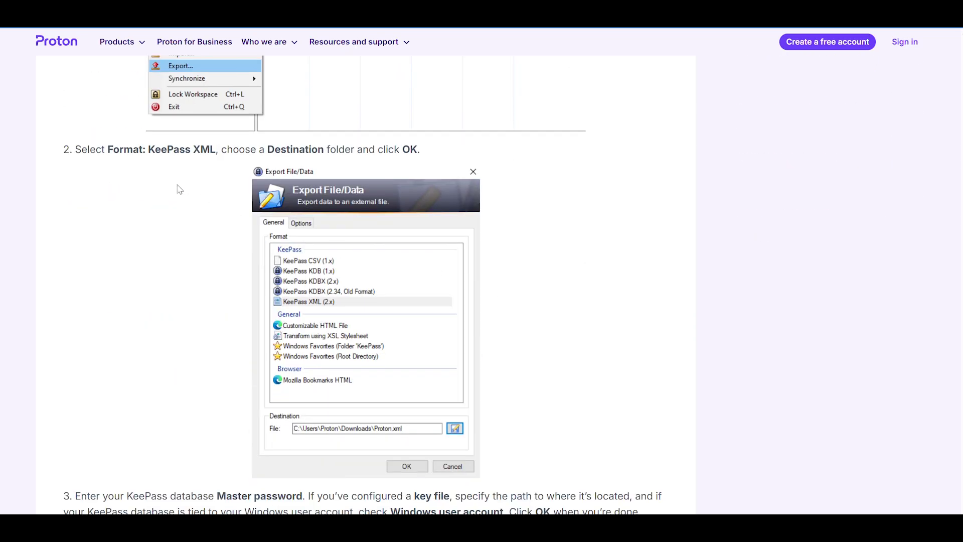
{"action": "scroll", "coordinate": [375, 336], "scroll_direction": "down", "scroll_amount": 3}
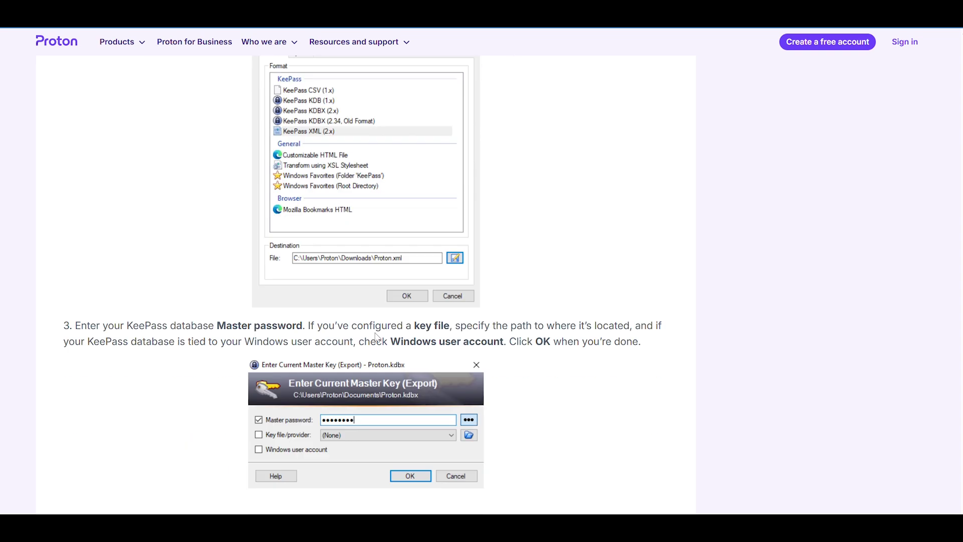
{"action": "scroll", "coordinate": [726, 303], "scroll_direction": "down", "scroll_amount": 3}
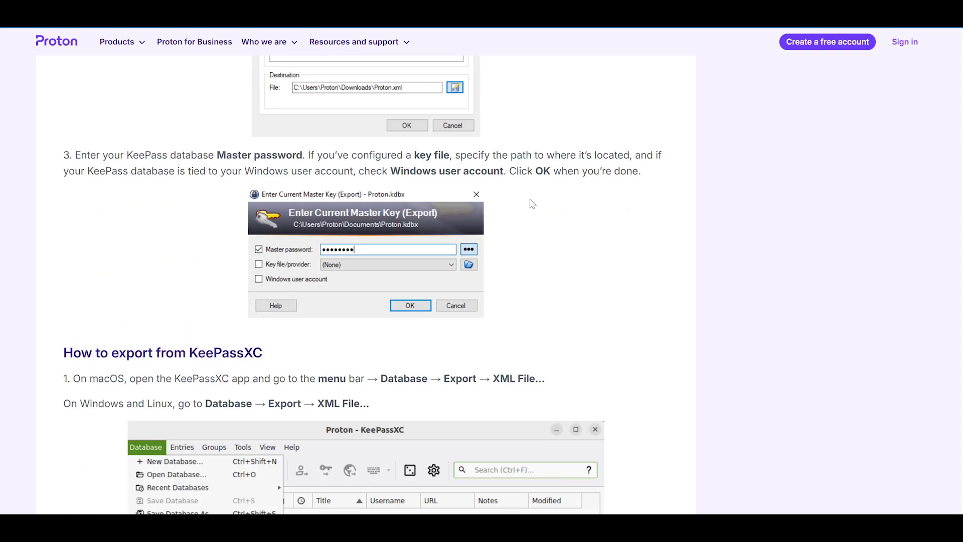
{"action": "scroll", "coordinate": [564, 208], "scroll_direction": "down", "scroll_amount": 1}
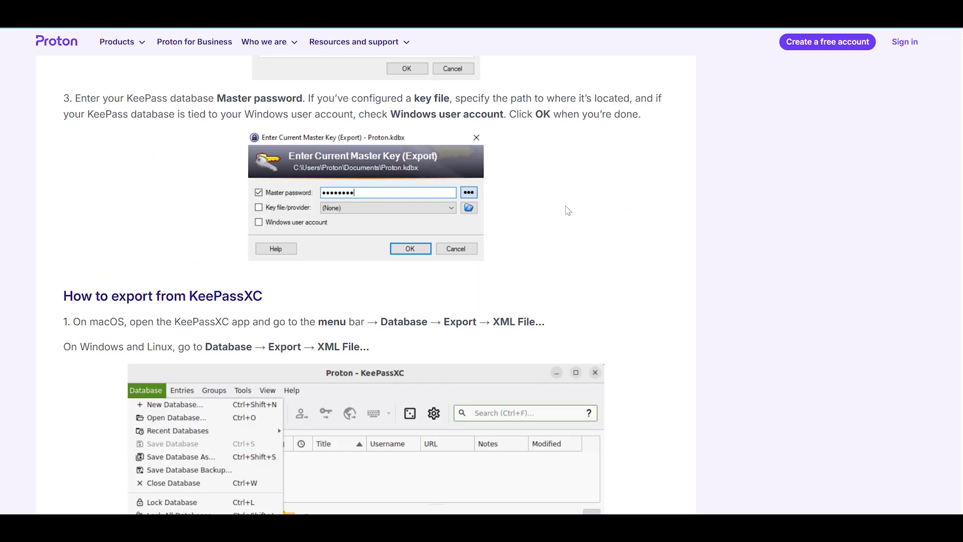
Read the guide's sections on exporting from KeePassXC and importing the XML file into Proton Pass
{"action": "scroll", "coordinate": [572, 209], "scroll_direction": "down", "scroll_amount": 3}
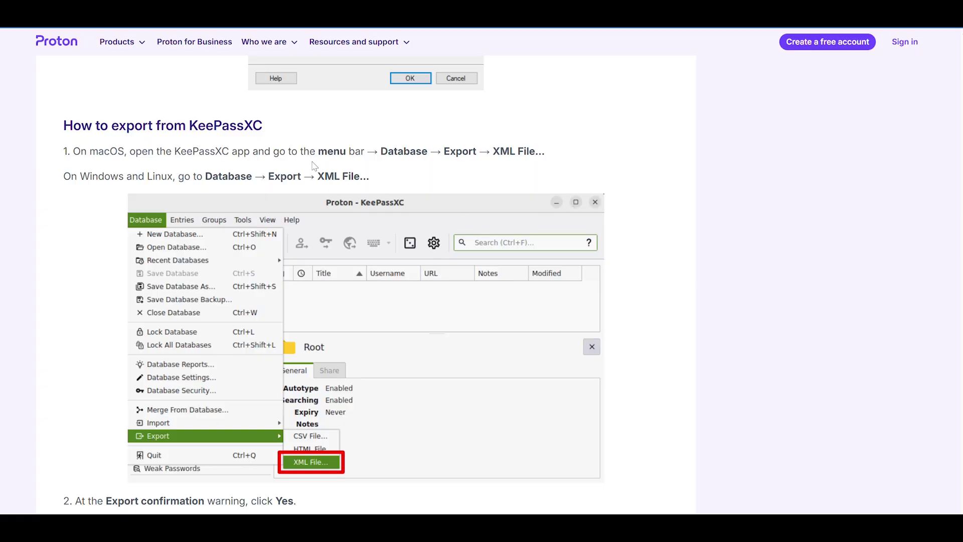
{"action": "scroll", "coordinate": [259, 168], "scroll_direction": "down", "scroll_amount": 2}
{"action": "scroll", "coordinate": [439, 206], "scroll_direction": "up", "scroll_amount": 1}
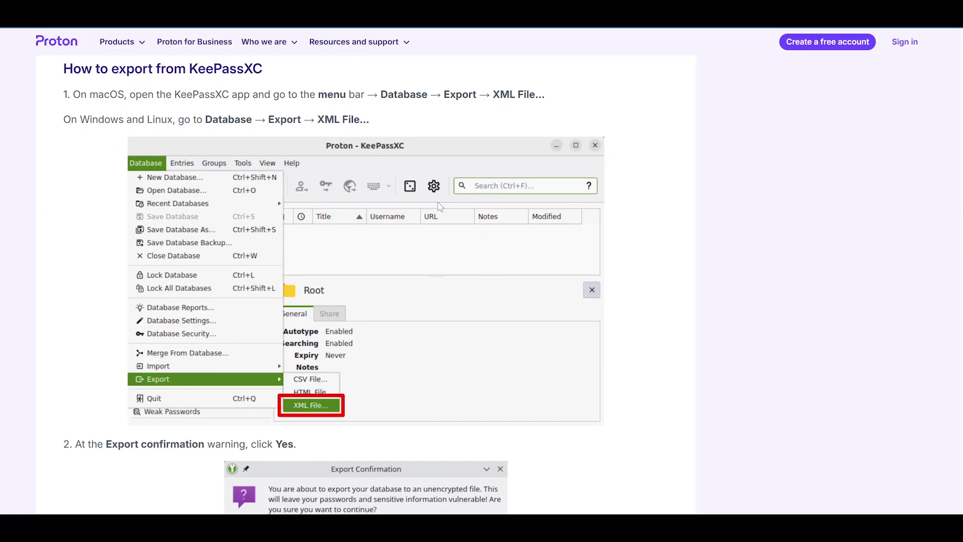
{"action": "scroll", "coordinate": [439, 206], "scroll_direction": "down", "scroll_amount": 9}
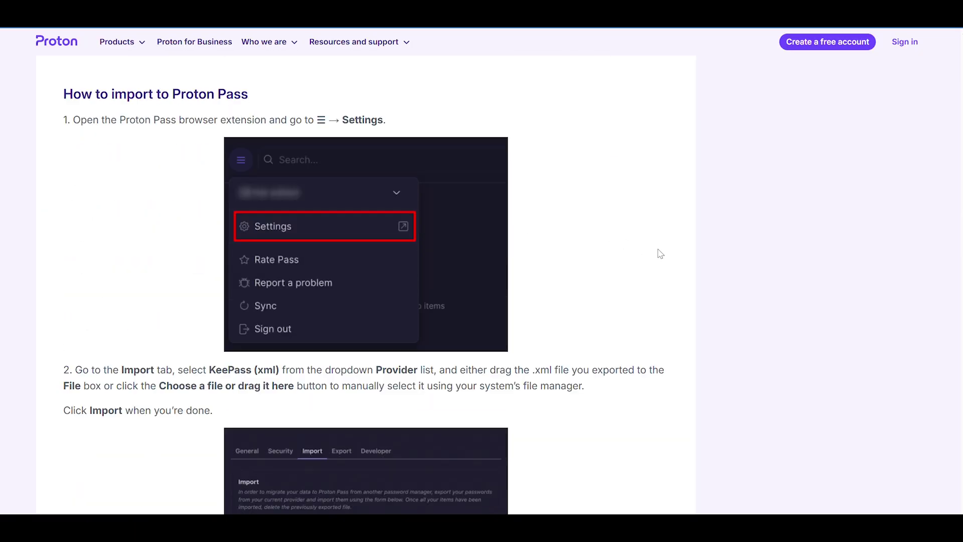
{"action": "scroll", "coordinate": [661, 249], "scroll_direction": "down", "scroll_amount": 1}
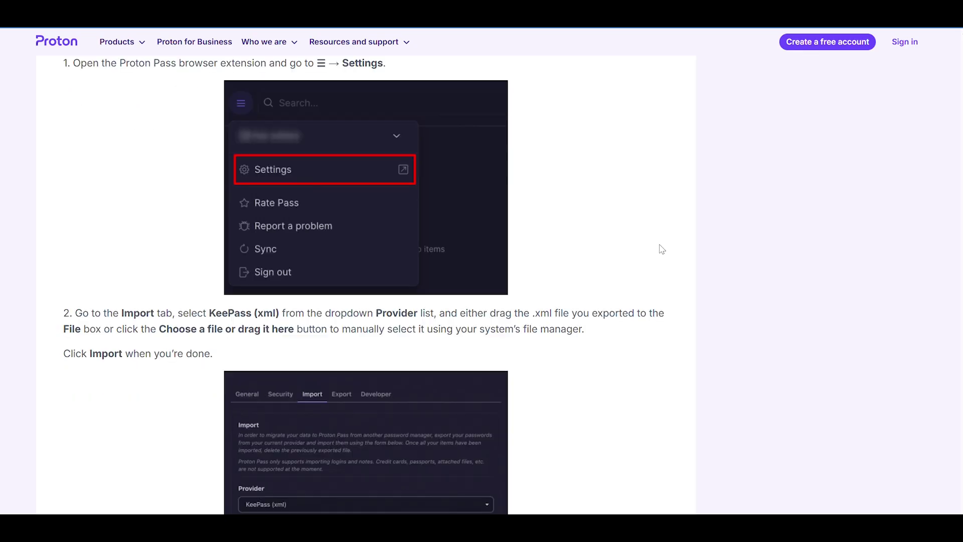
{"action": "scroll", "coordinate": [661, 249], "scroll_direction": "down", "scroll_amount": 1}
{"action": "scroll", "coordinate": [661, 249], "scroll_direction": "down", "scroll_amount": 1}
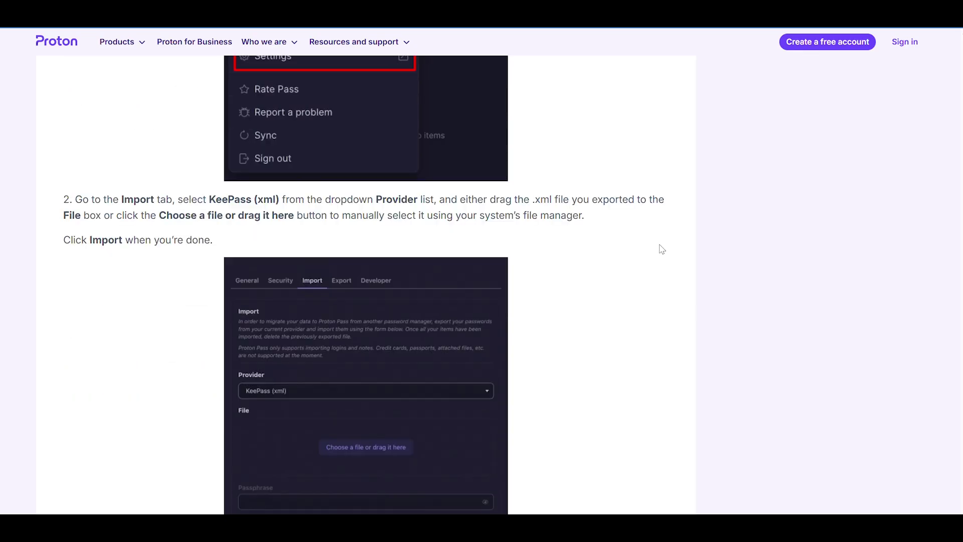
{"action": "scroll", "coordinate": [661, 249], "scroll_direction": "down", "scroll_amount": 1}
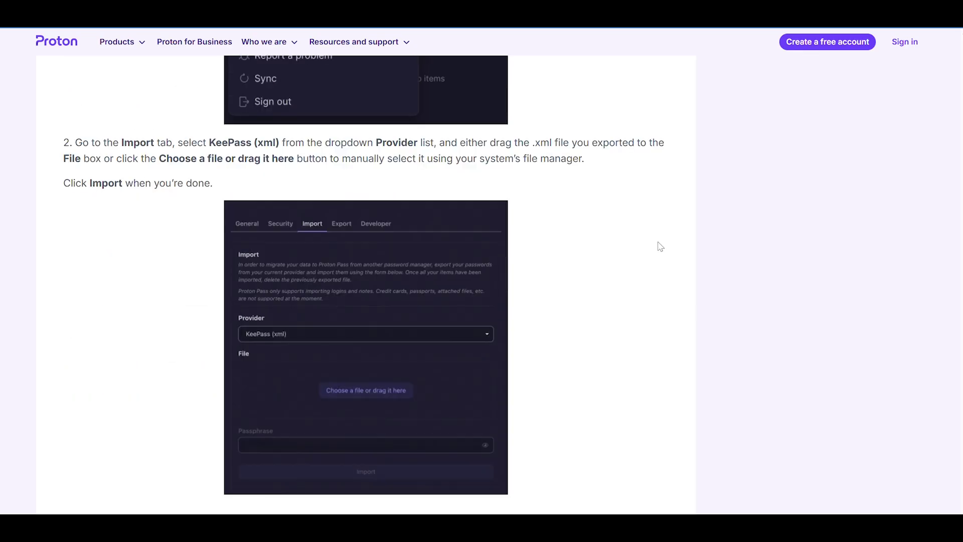
{"action": "scroll", "coordinate": [659, 247], "scroll_direction": "down", "scroll_amount": 1}
{"action": "scroll", "coordinate": [657, 242], "scroll_direction": "down", "scroll_amount": 1}
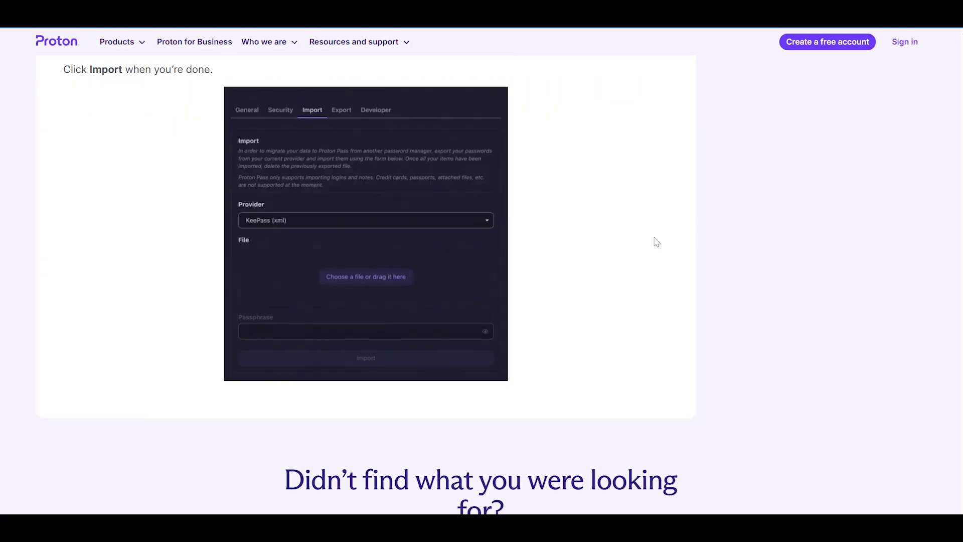
{"action": "scroll", "coordinate": [648, 241], "scroll_direction": "down", "scroll_amount": 4}
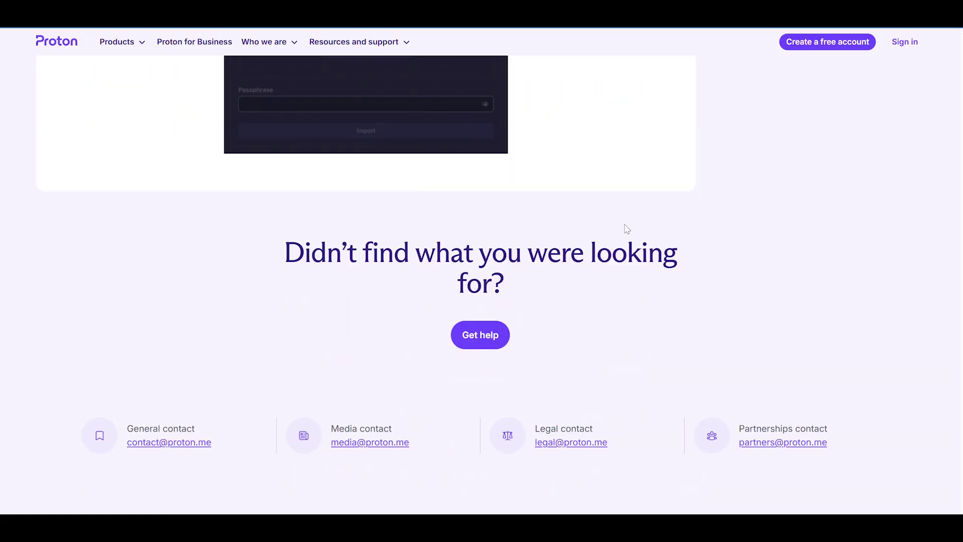
{"action": "scroll", "coordinate": [625, 228], "scroll_direction": "up", "scroll_amount": 5}
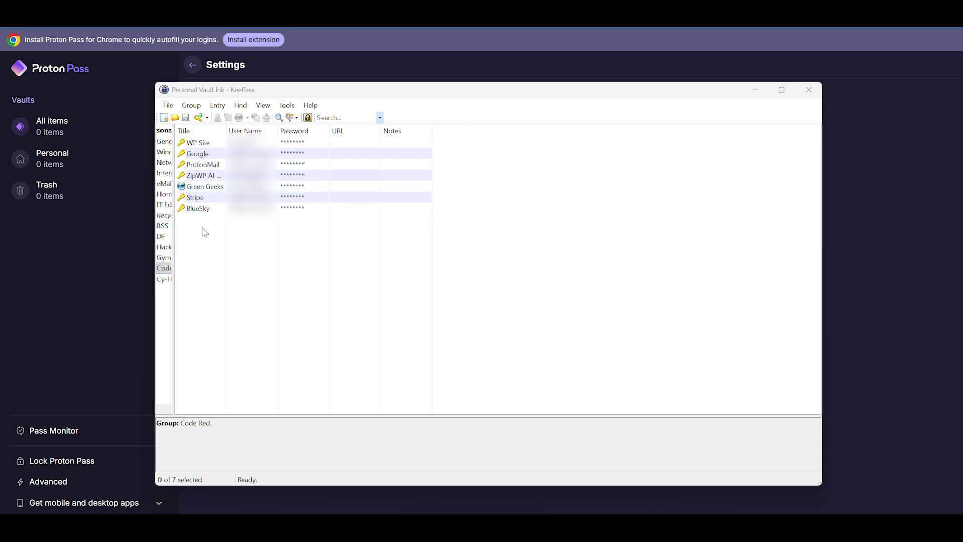
Switch to KeePass and set up a database export in KeePass XML (2.x) format with a destination file
{"action": "left_click", "coordinate": [168, 107]}
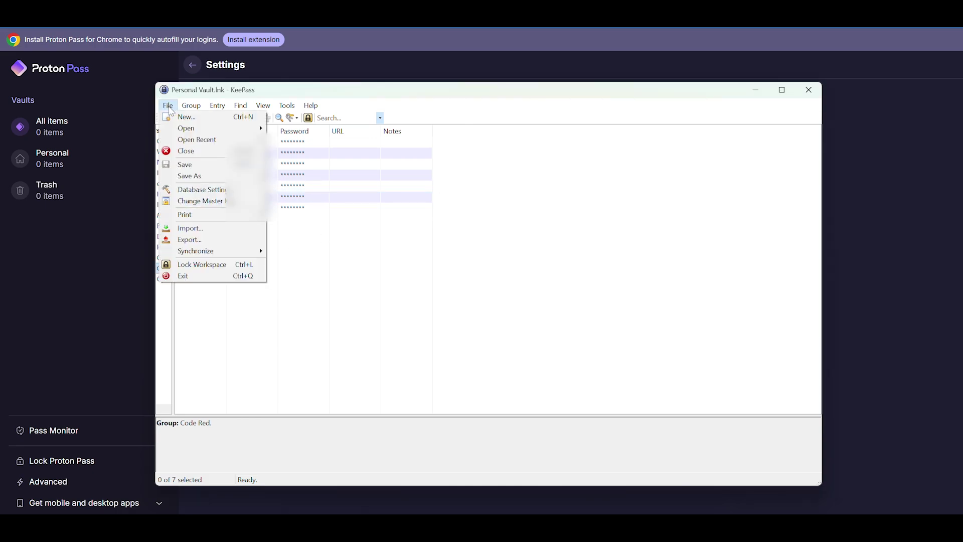
{"action": "left_click", "coordinate": [205, 238]}
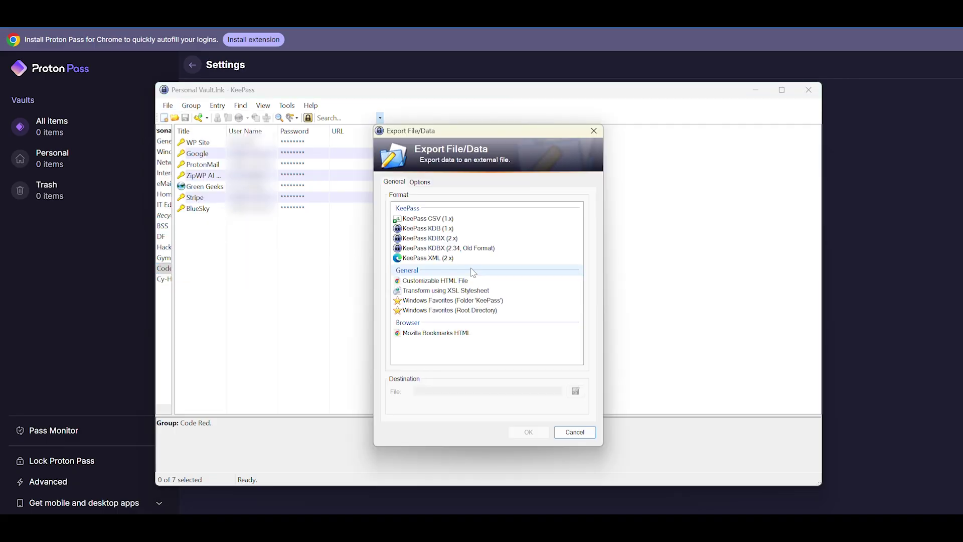
{"action": "left_click", "coordinate": [427, 258]}
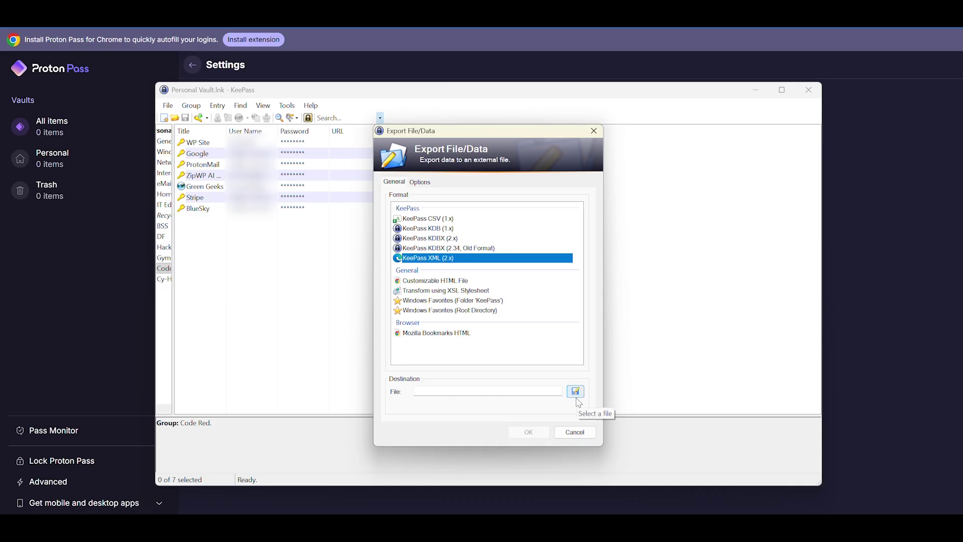
{"action": "left_click", "coordinate": [525, 391]}
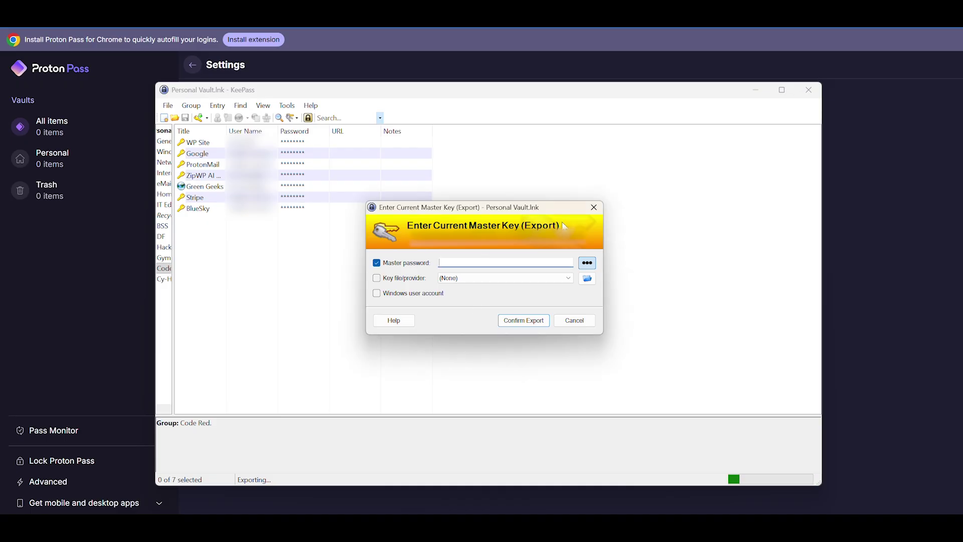
Enter the database's master password and confirm the export
{"action": "type", "text": "•"}
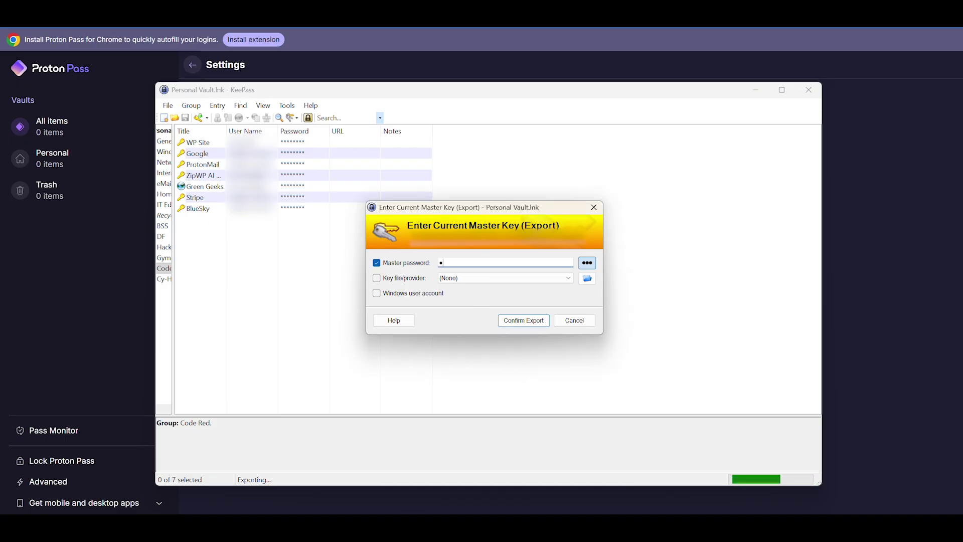
{"action": "type", "text": "••••••"}
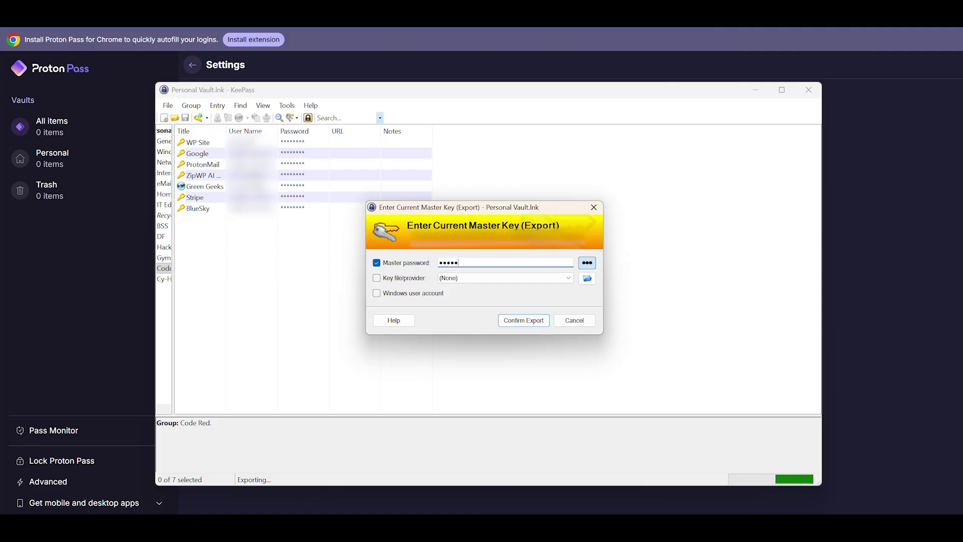
{"action": "type", "text": "••••••"}
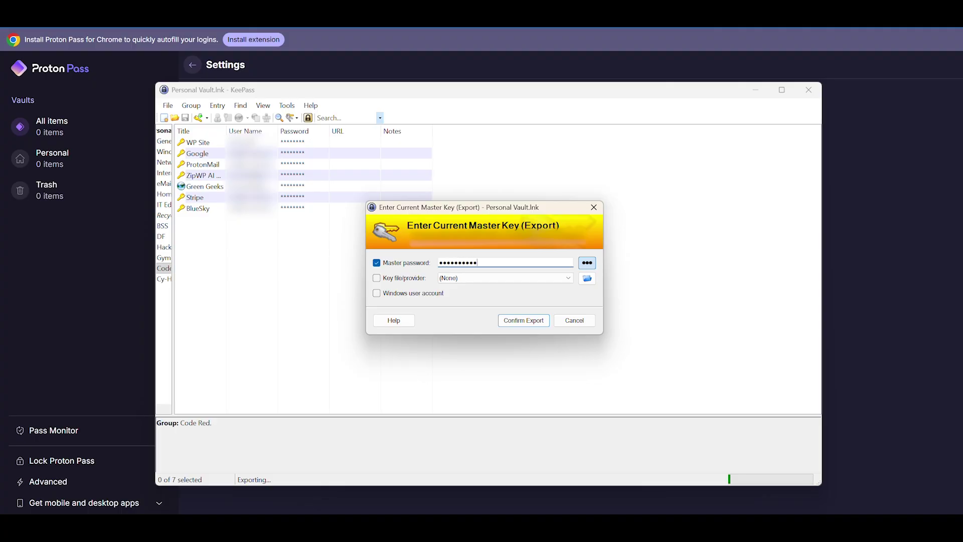
{"action": "type", "text": "••••••"}
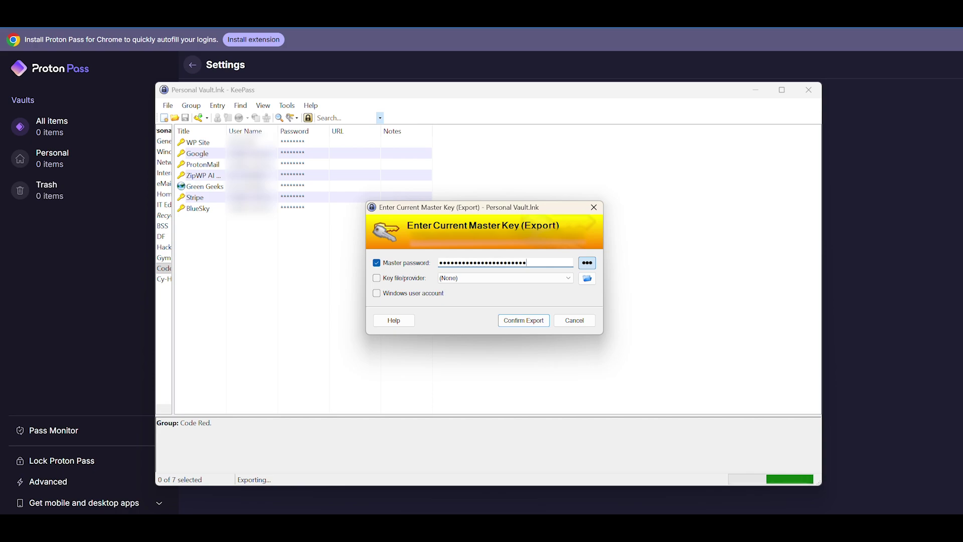
{"action": "type", "text": "•••••••••"}
{"action": "key", "text": "Return"}
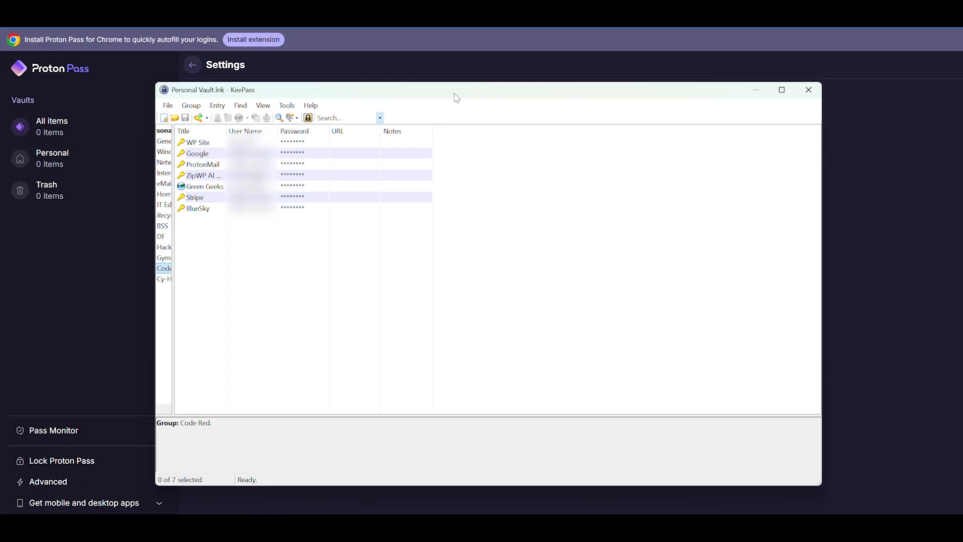
Return to Proton Pass, upload the exported Personal Vault XML file and import all its groups into the Personal vault
{"action": "left_click", "coordinate": [437, 30]}
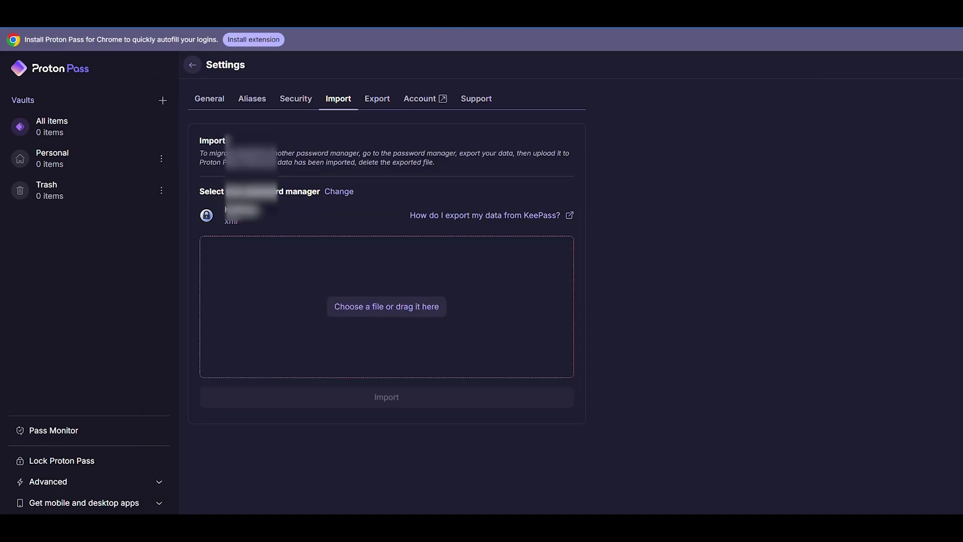
{"action": "left_click_drag", "start_coordinate": [962, 253], "coordinate": [361, 294]}
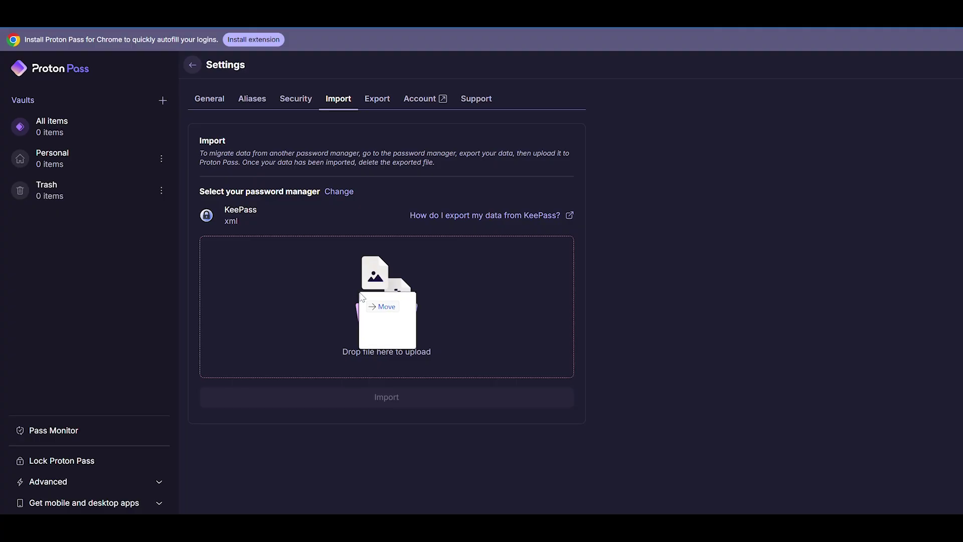
{"action": "left_click_drag", "start_coordinate": [361, 296], "coordinate": [365, 295]}
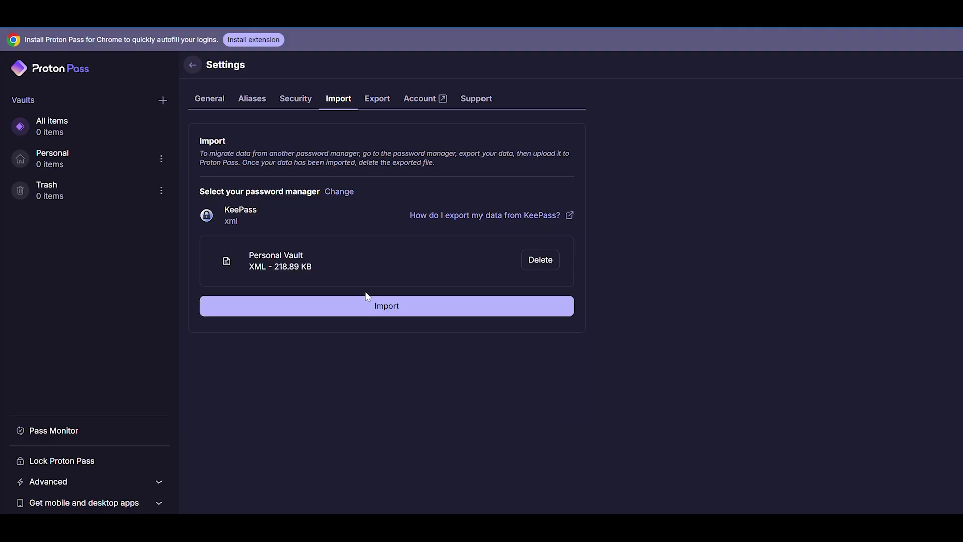
{"action": "left_click", "coordinate": [373, 311]}
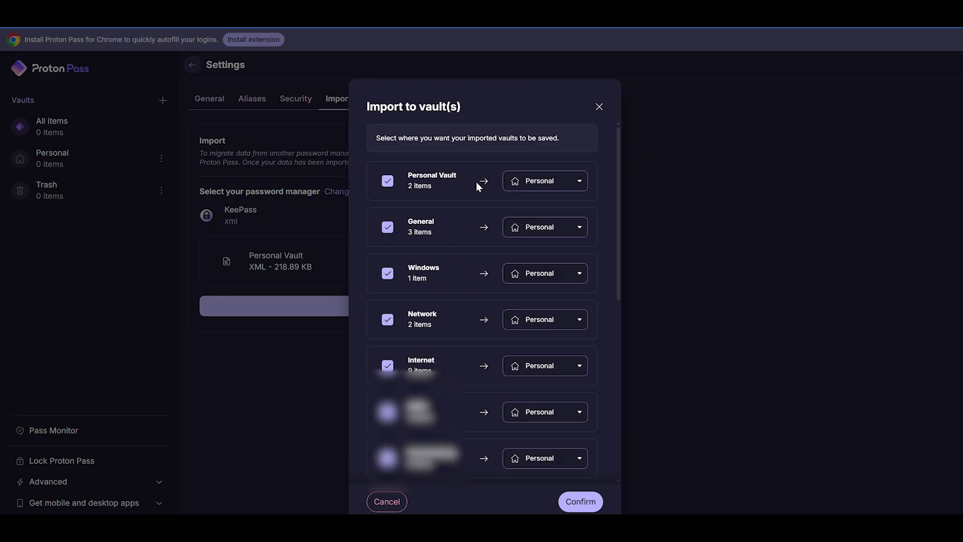
{"action": "left_click", "coordinate": [580, 502]}
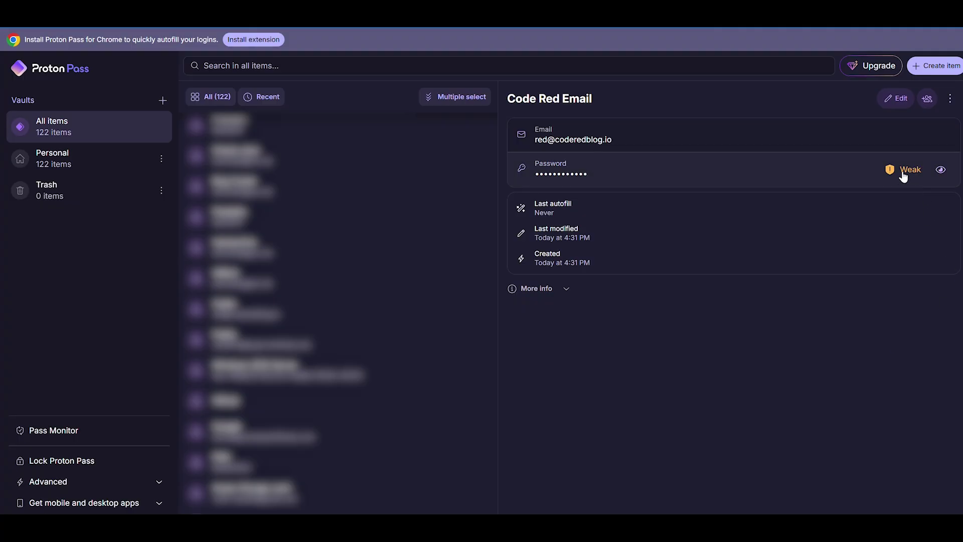
View the sharing options for the Code Red Email login and close them without sharing
{"action": "left_click", "coordinate": [928, 102]}
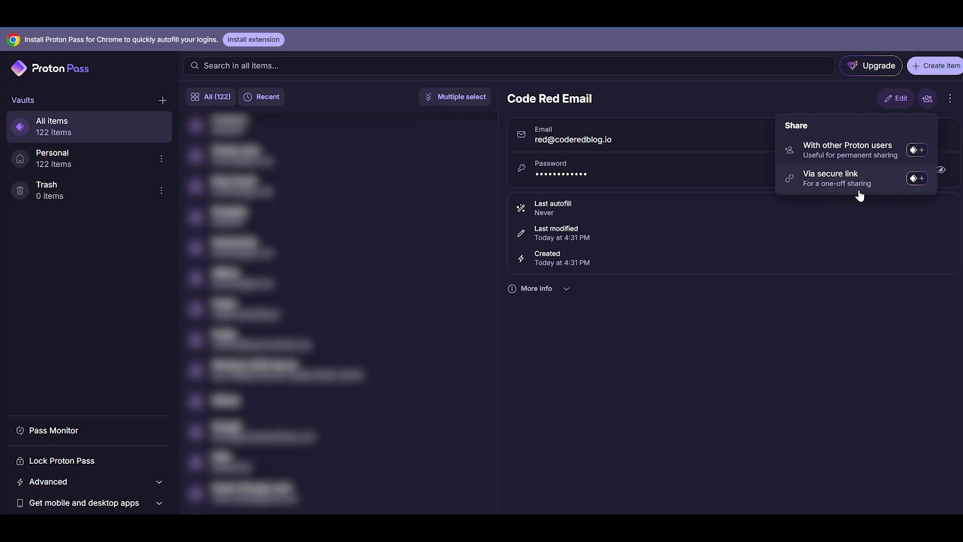
{"action": "left_click", "coordinate": [839, 342]}
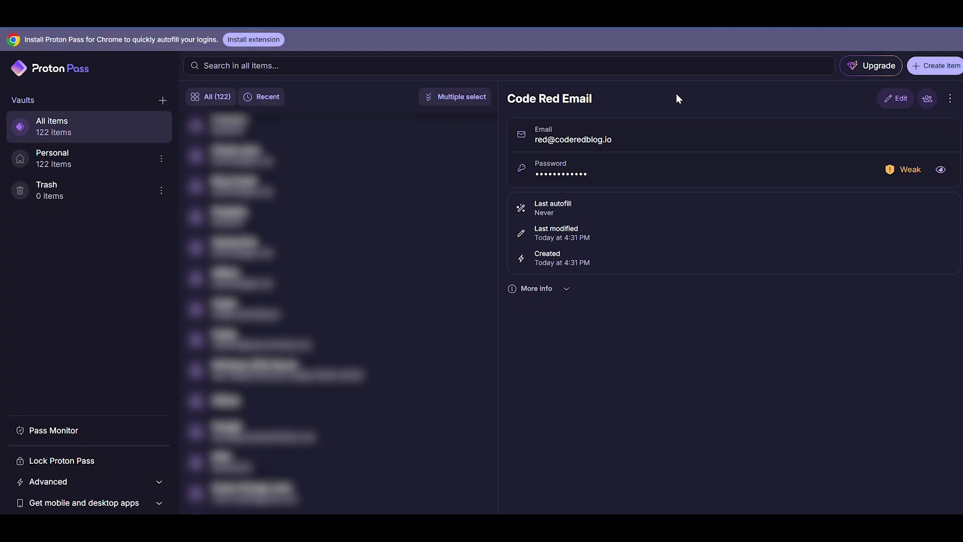
Expand the Advanced options and the list of mobile and desktop apps to view the available tools and platforms
{"action": "left_click", "coordinate": [84, 465]}
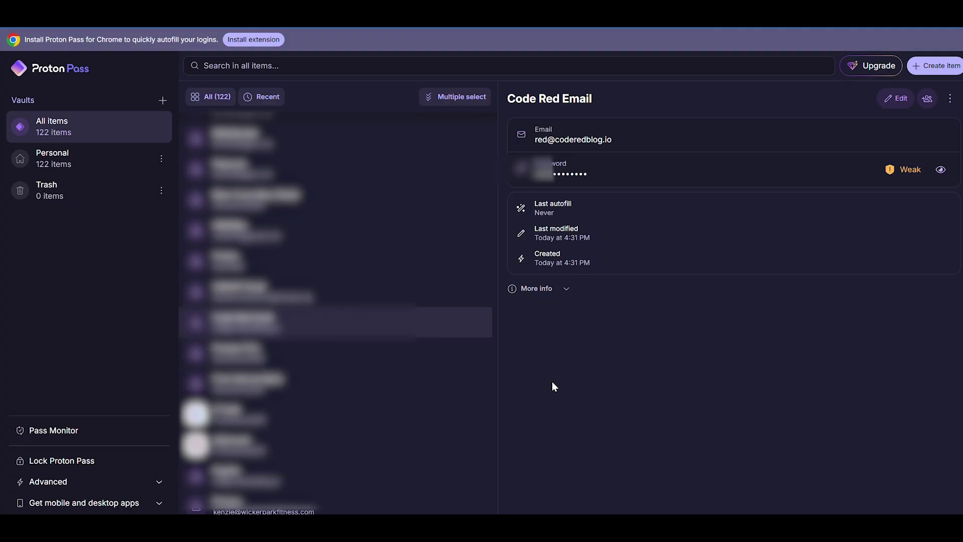
{"action": "left_click", "coordinate": [70, 485]}
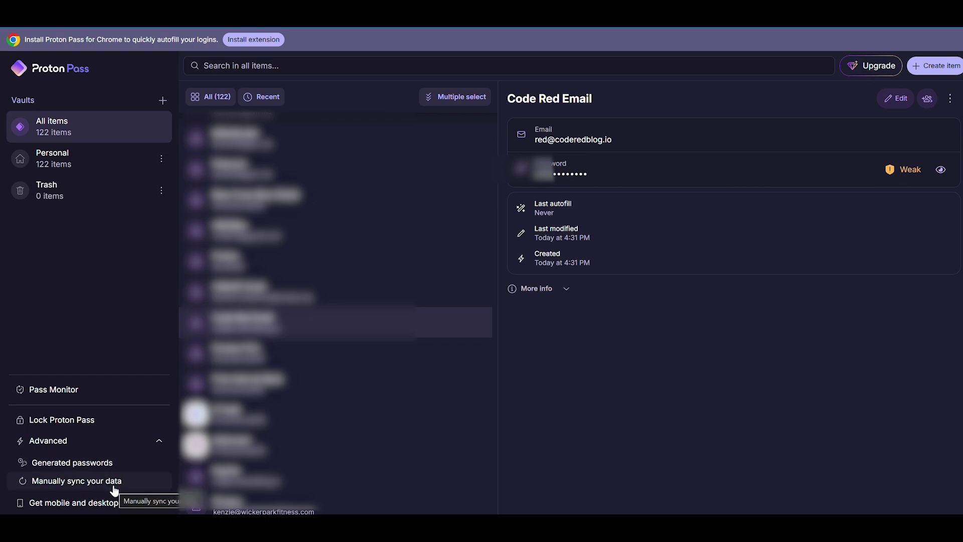
{"action": "left_click", "coordinate": [158, 504]}
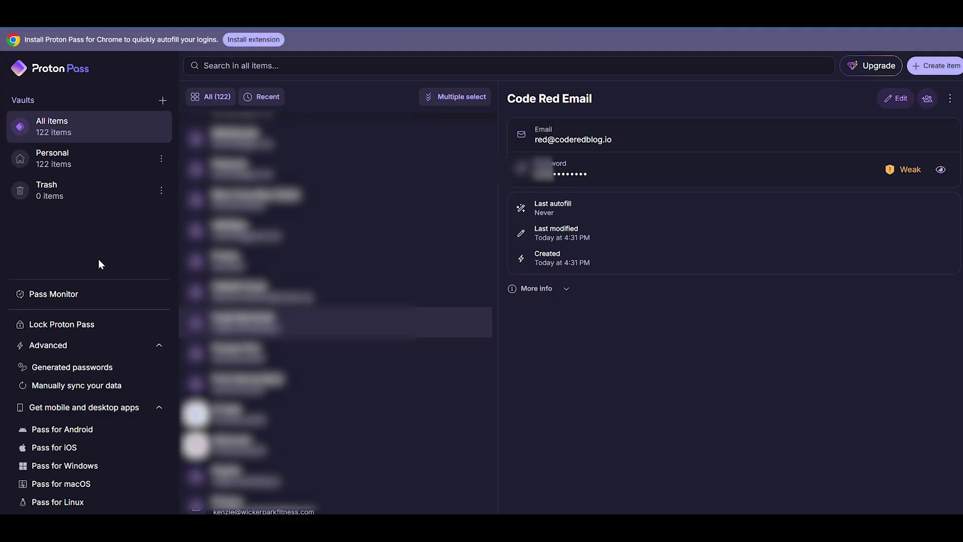
Open Pass Monitor and review its Dark Web Monitoring, Password Health and Account protection sections
{"action": "left_click", "coordinate": [58, 303]}
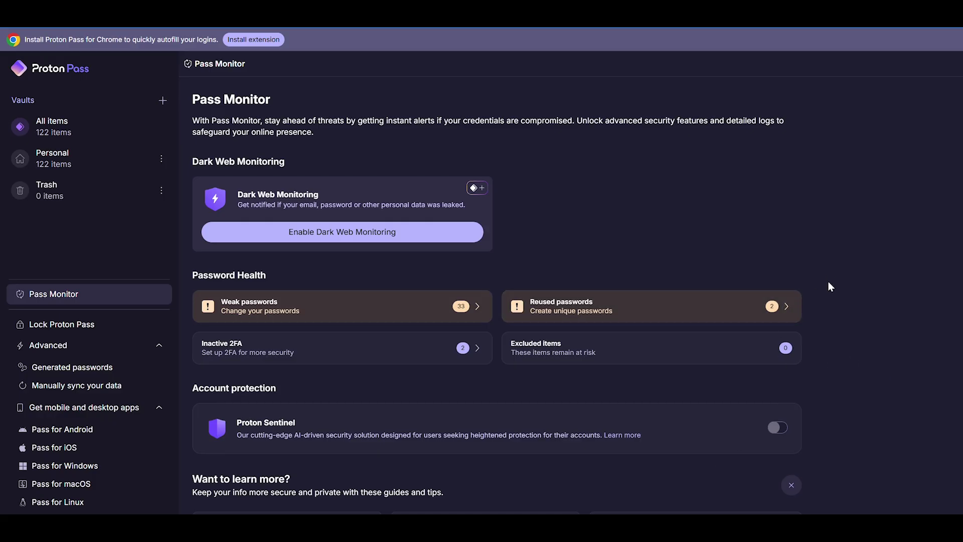
{"action": "scroll", "coordinate": [852, 311], "scroll_direction": "down", "scroll_amount": 2}
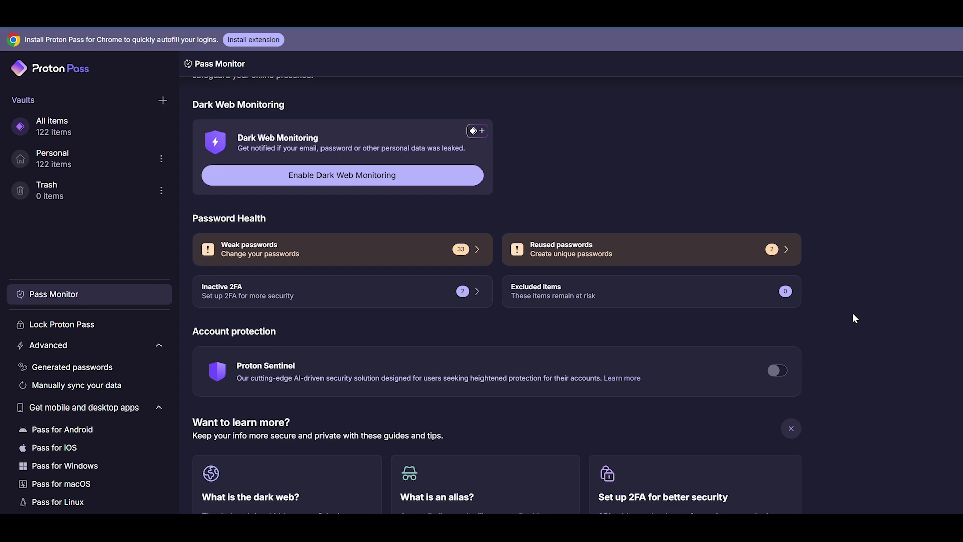
{"action": "scroll", "coordinate": [852, 313], "scroll_direction": "up", "scroll_amount": 1}
{"action": "scroll", "coordinate": [854, 321], "scroll_direction": "up", "scroll_amount": 1}
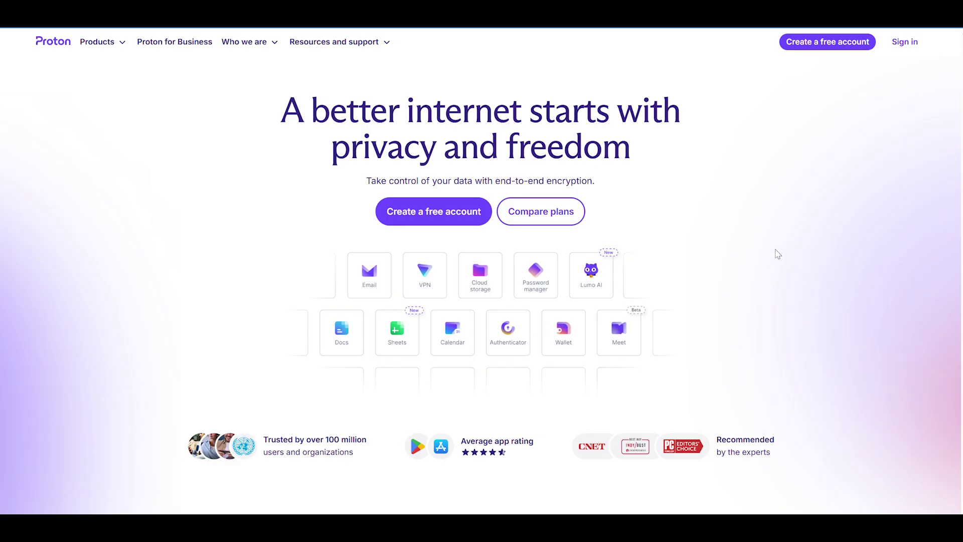
Browse the Proton homepage's product sections, from Mail and VPN through Drive, Docs and Sheets to Pass and Authenticator, and return to its start
{"action": "scroll", "coordinate": [811, 231], "scroll_direction": "down", "scroll_amount": 1}
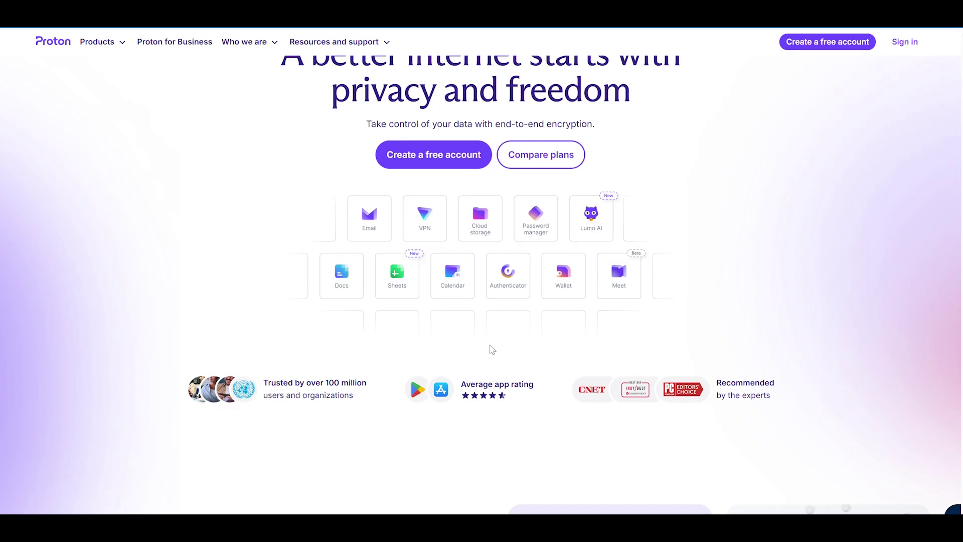
{"action": "left_click", "coordinate": [624, 285]}
{"action": "scroll", "coordinate": [797, 323], "scroll_direction": "down", "scroll_amount": 3}
{"action": "scroll", "coordinate": [802, 321], "scroll_direction": "down", "scroll_amount": 1}
{"action": "scroll", "coordinate": [802, 321], "scroll_direction": "down", "scroll_amount": 4}
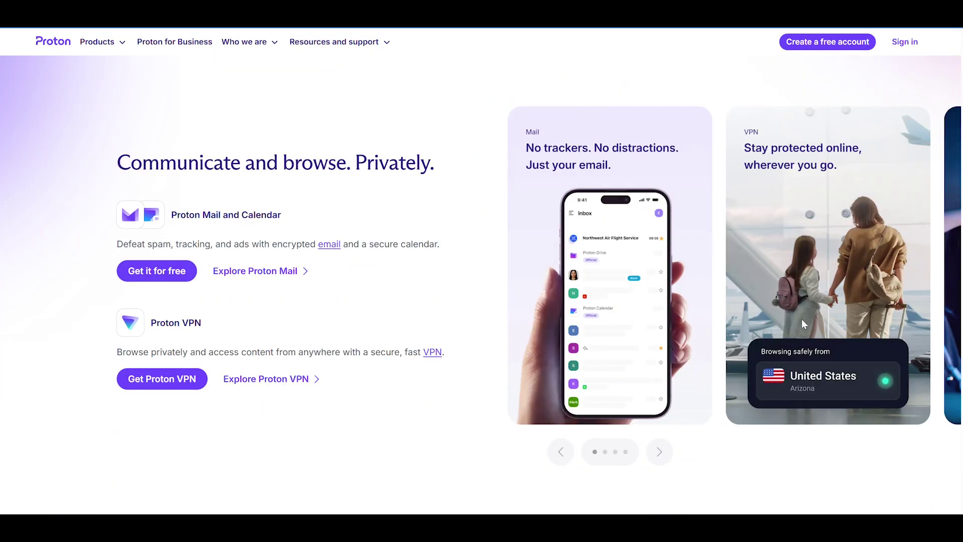
{"action": "scroll", "coordinate": [802, 321], "scroll_direction": "down", "scroll_amount": 5}
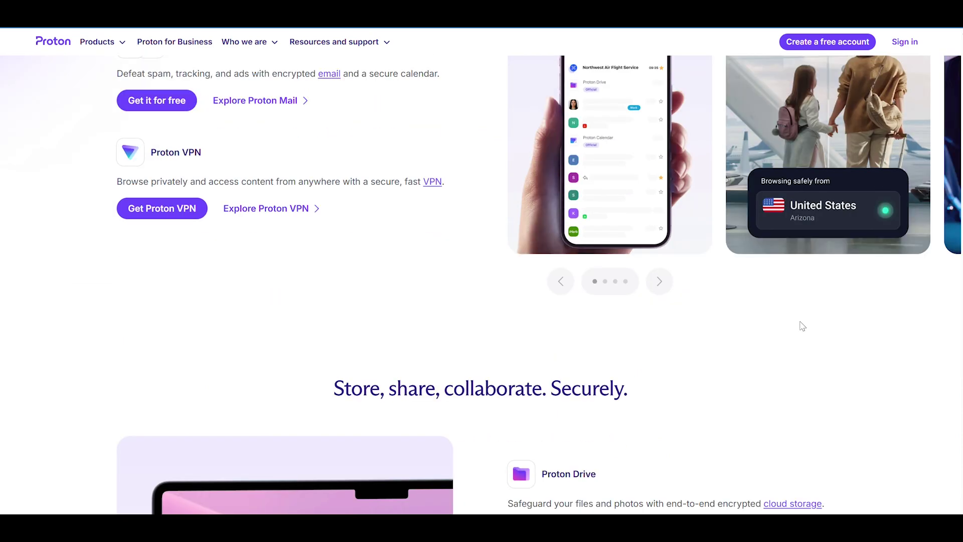
{"action": "scroll", "coordinate": [802, 326], "scroll_direction": "down", "scroll_amount": 3}
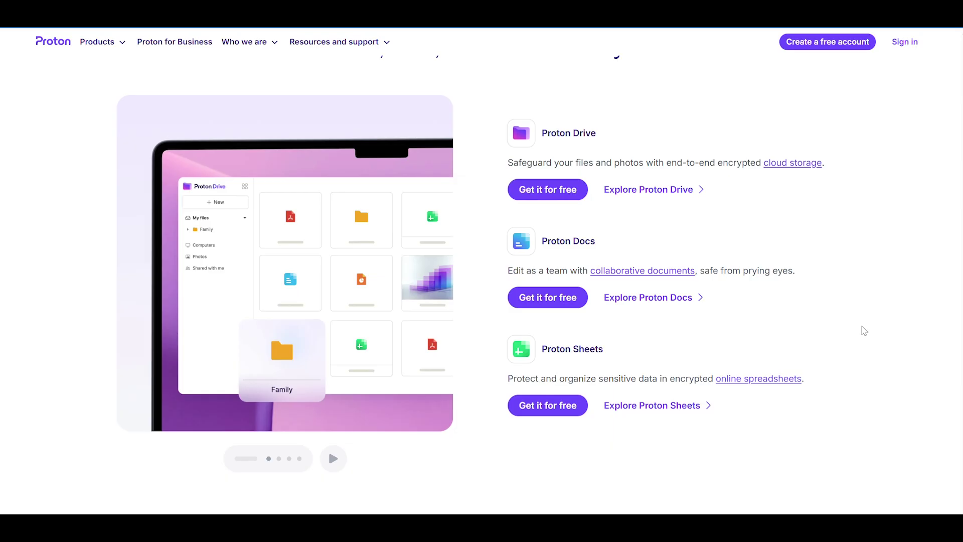
{"action": "scroll", "coordinate": [862, 330], "scroll_direction": "down", "scroll_amount": 1}
{"action": "scroll", "coordinate": [863, 333], "scroll_direction": "down", "scroll_amount": 8}
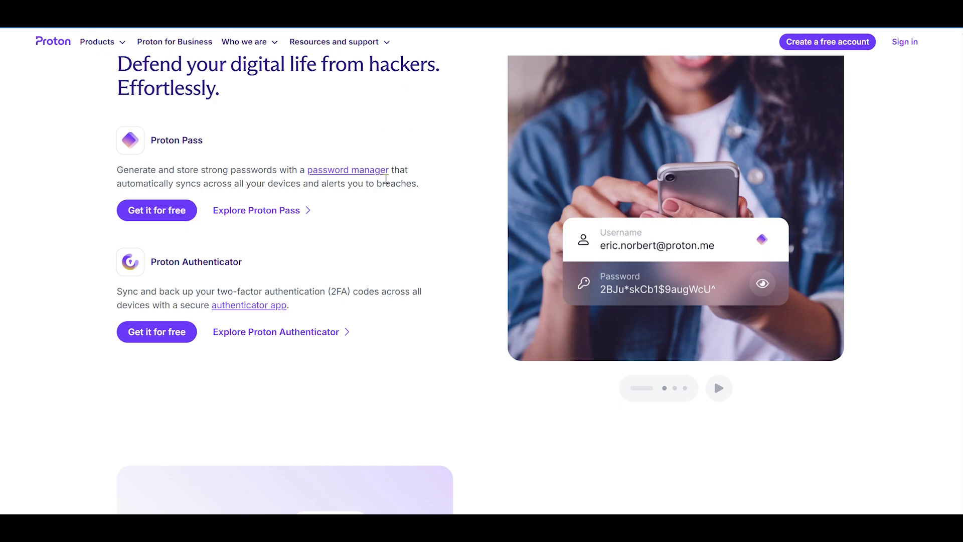
{"action": "scroll", "coordinate": [396, 185], "scroll_direction": "up", "scroll_amount": 20}
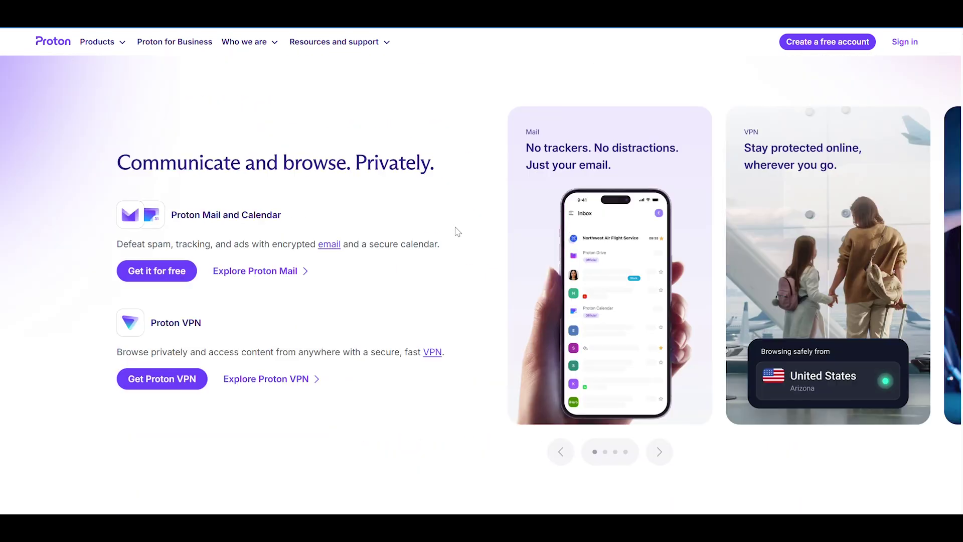
{"action": "scroll", "coordinate": [441, 228], "scroll_direction": "up", "scroll_amount": 3}
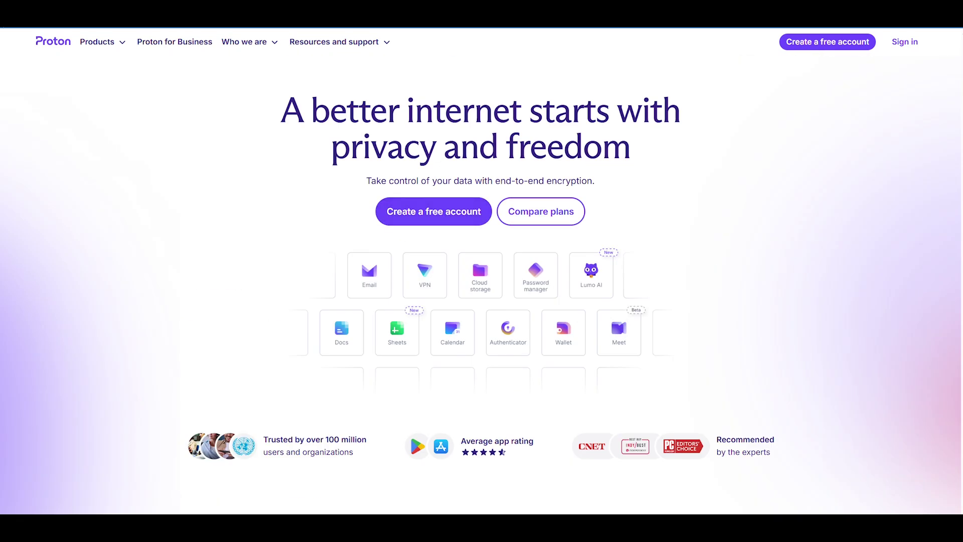